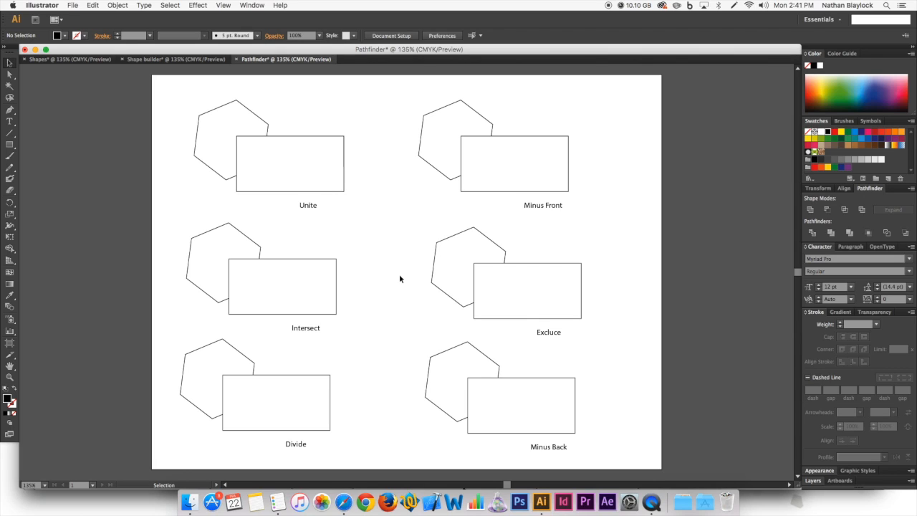
# Show the Pathfinder panel and detach it from the dock so it floats beside the artboard
pyautogui.click(260, 7)
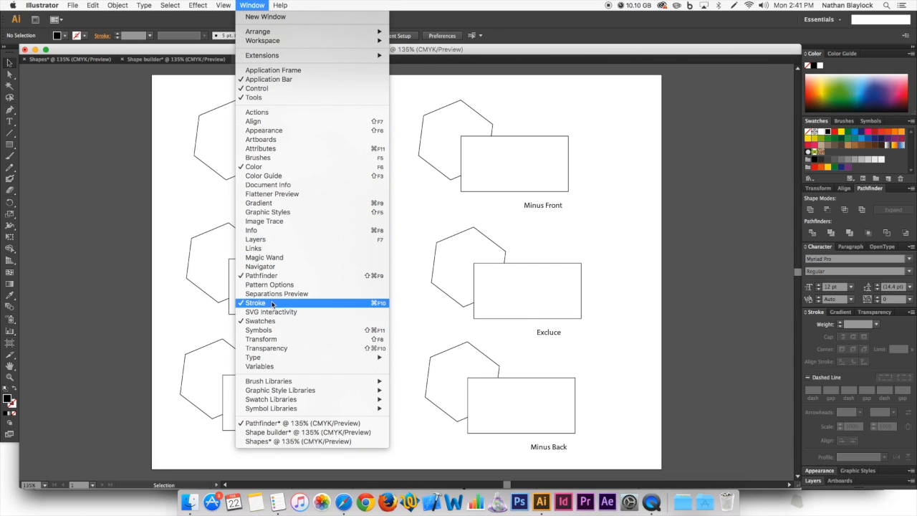
pyautogui.click(261, 276)
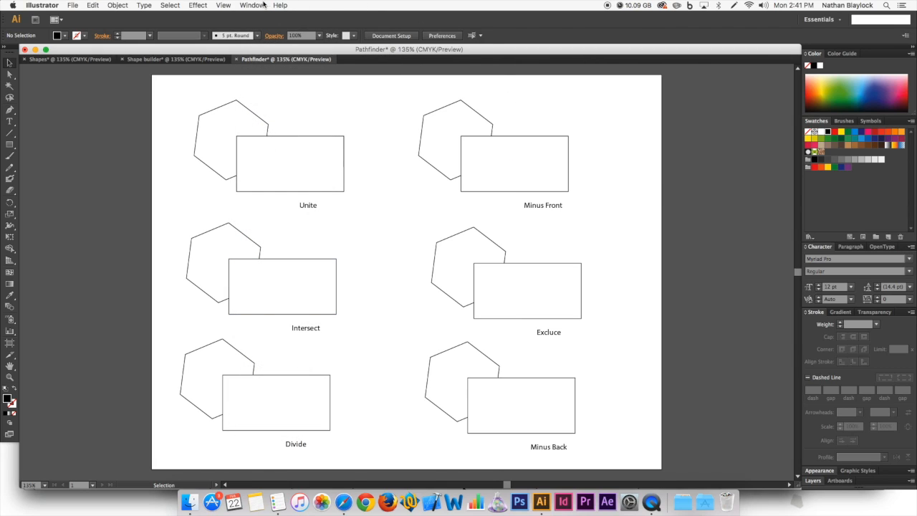
pyautogui.click(264, 5)
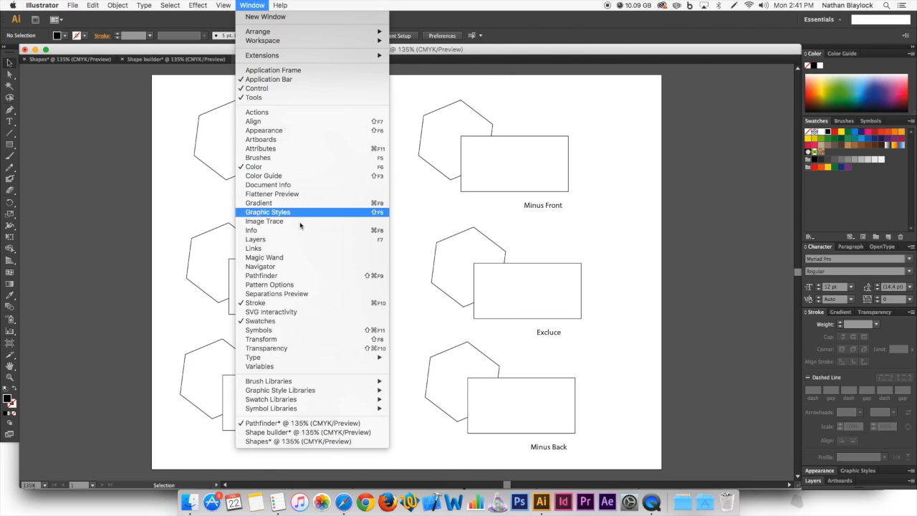
pyautogui.click(295, 275)
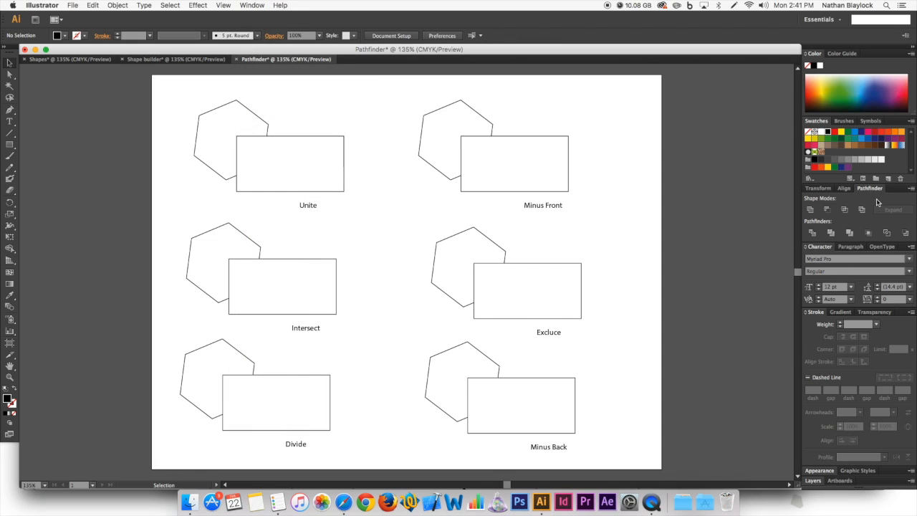
pyautogui.moveTo(869, 188); pyautogui.dragTo(685, 188)
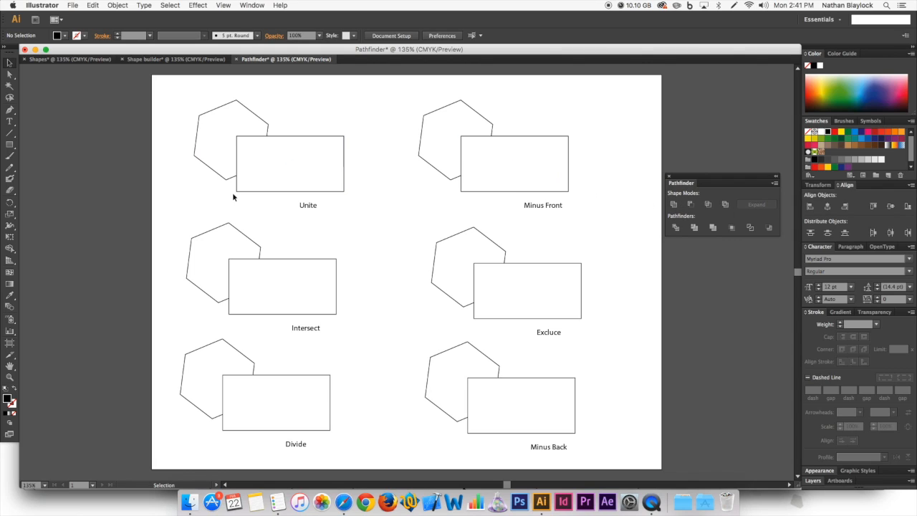
# Merge the hexagon and rectangle above the Unite label into one shape with Pathfinder Unite
pyautogui.moveTo(207, 116); pyautogui.dragTo(316, 163)
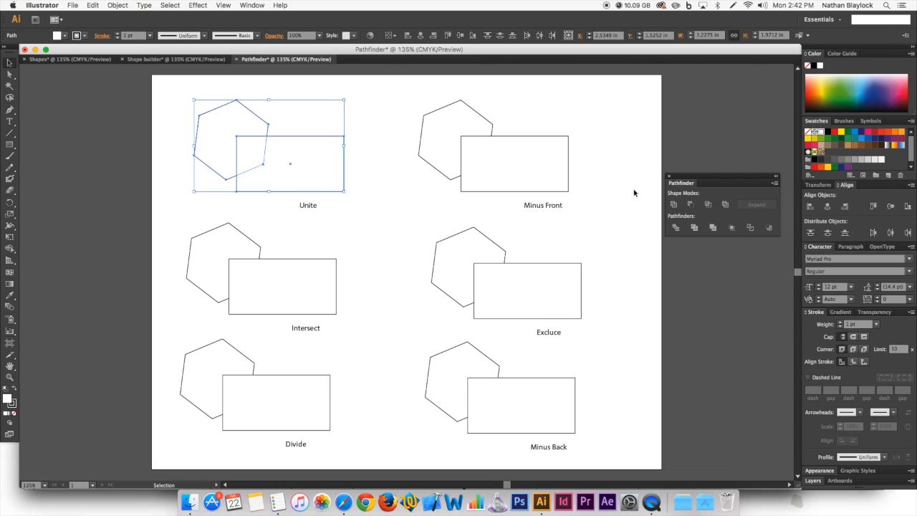
pyautogui.click(673, 205)
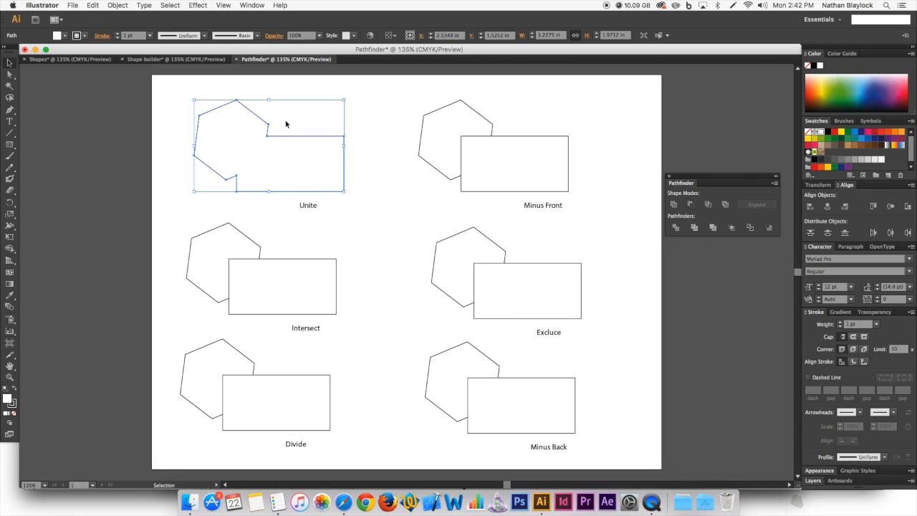
pyautogui.click(287, 122)
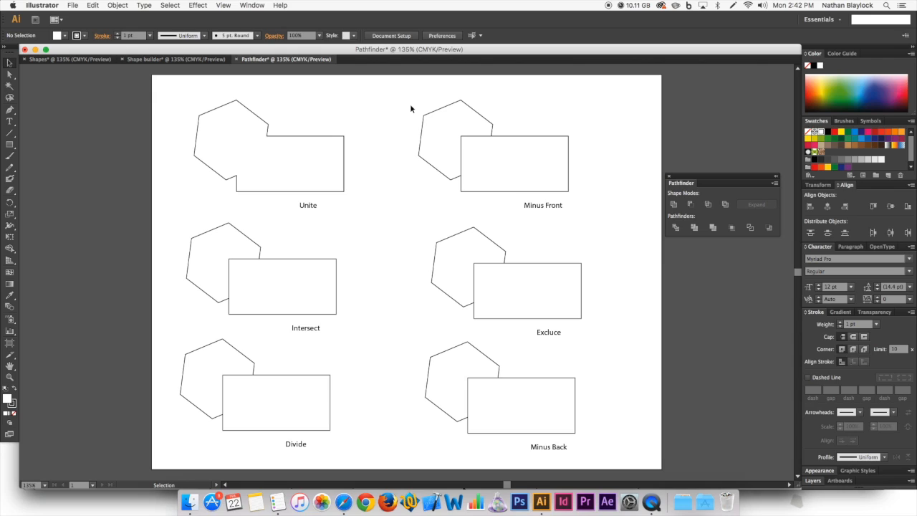
# Try subtracting the front rectangle from the hexagon above the Minus Front label, and undo the subtraction
pyautogui.moveTo(410, 108); pyautogui.dragTo(564, 181)
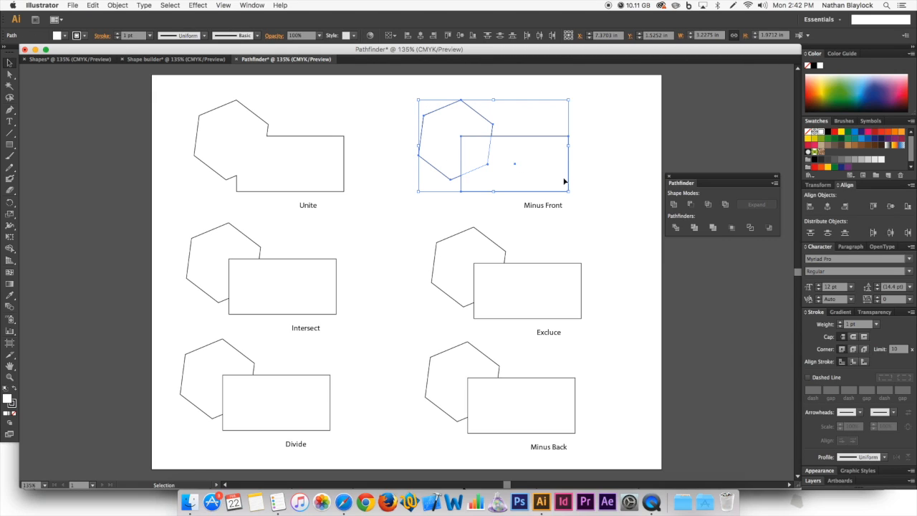
pyautogui.click(690, 205)
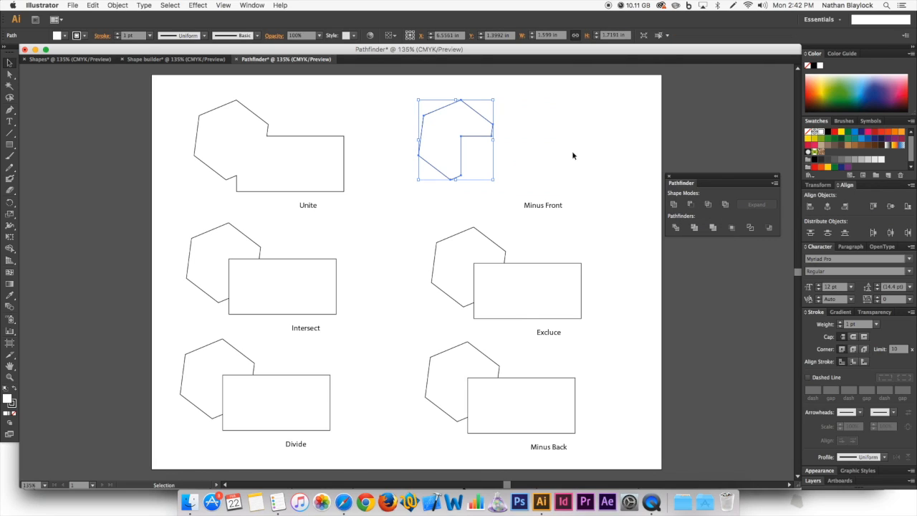
pyautogui.click(549, 134)
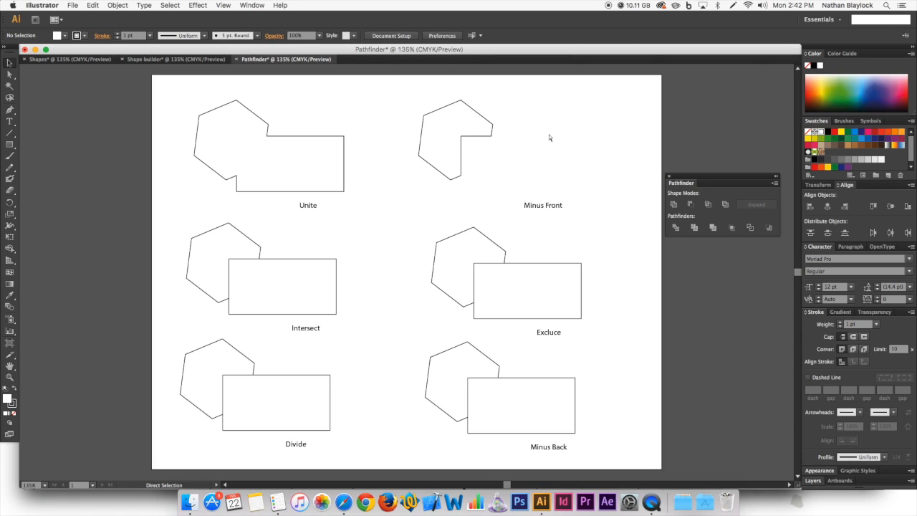
pyautogui.press('super+z')
pyautogui.click(593, 134)
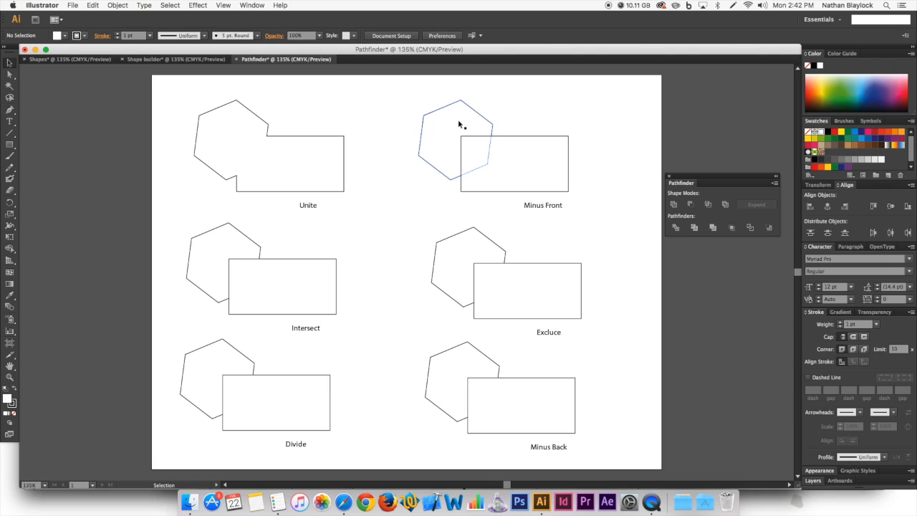
# Bring the hexagon above the Minus Front label to the front and subtract it from the rectangle with Minus Front
pyautogui.click(467, 135)
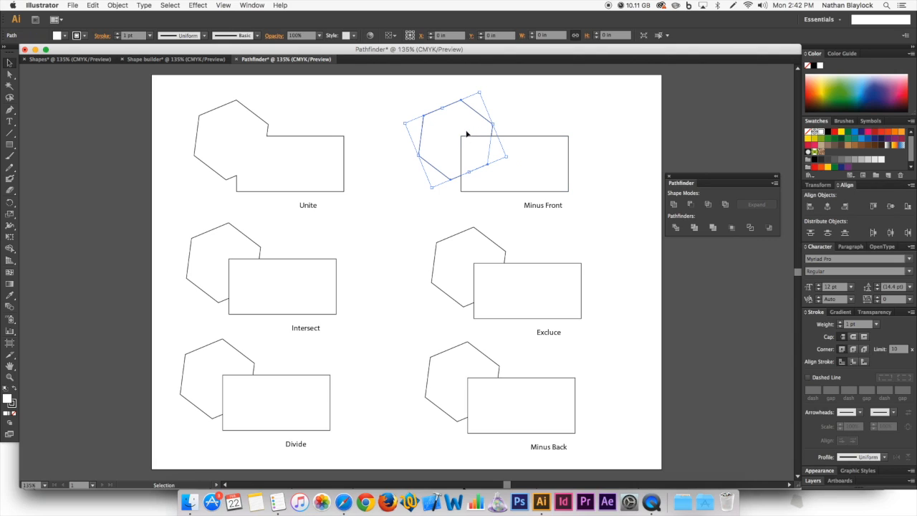
pyautogui.click(514, 111)
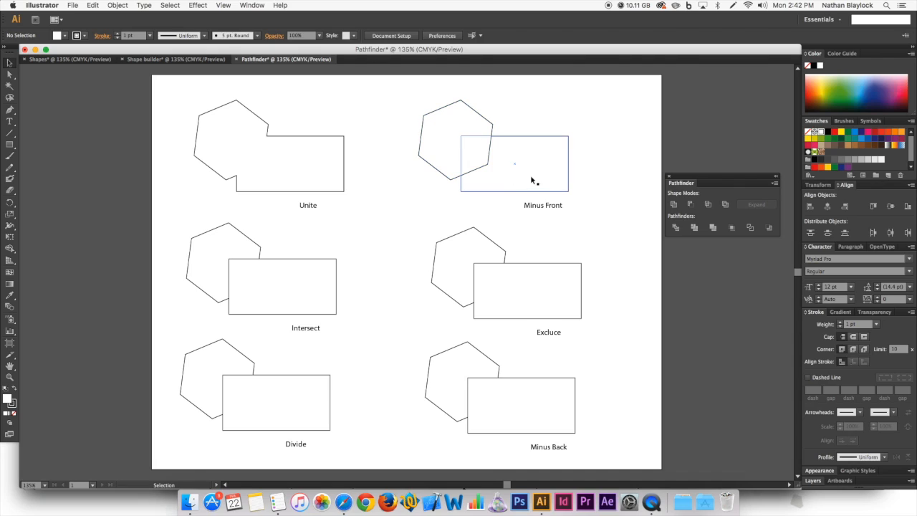
pyautogui.moveTo(527, 113); pyautogui.dragTo(466, 169)
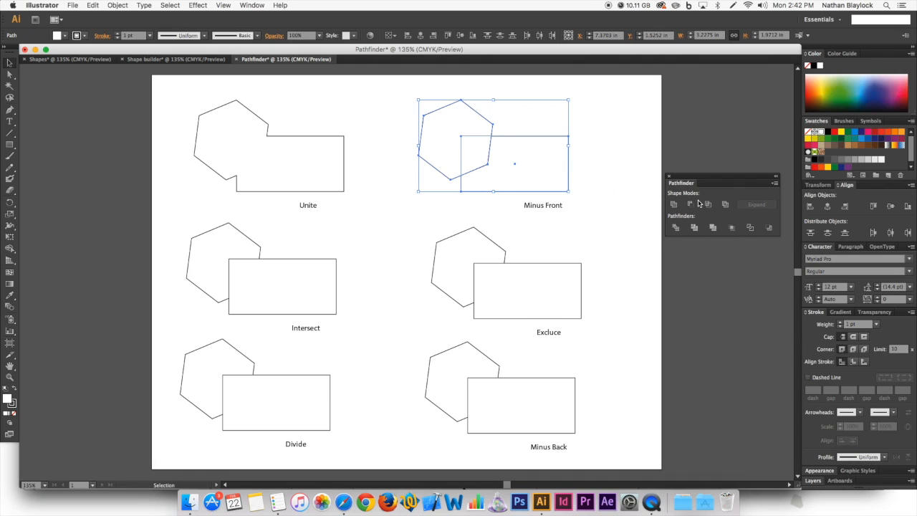
pyautogui.click(690, 204)
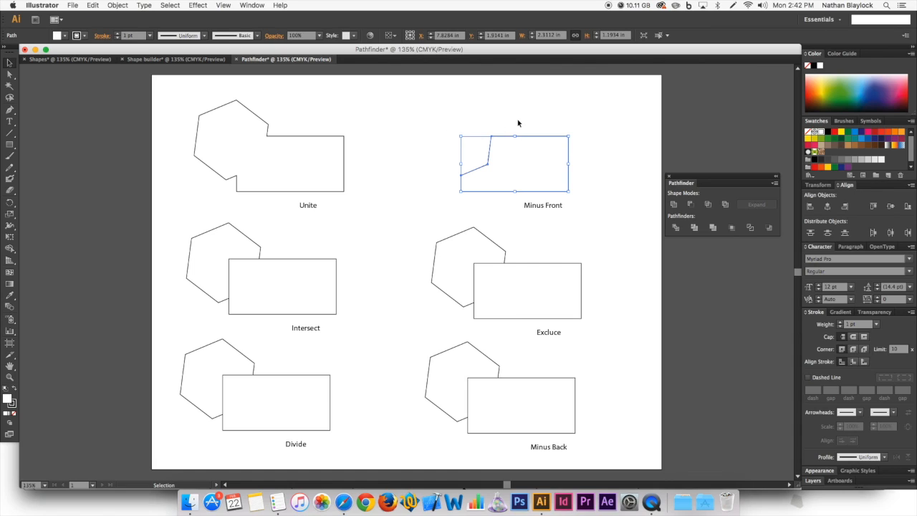
pyautogui.click(614, 161)
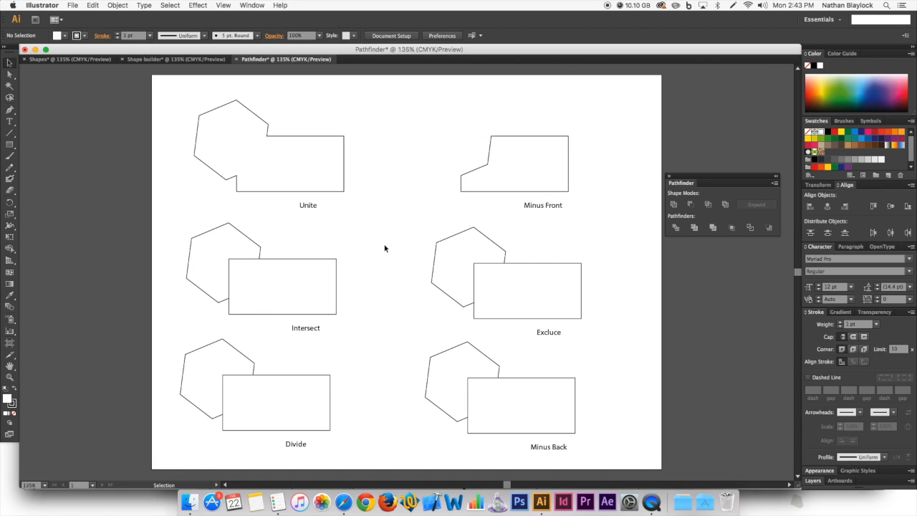
# Keep only the overlap of the hexagon and rectangle above the Intersect label with Pathfinder Intersect
pyautogui.moveTo(304, 241); pyautogui.dragTo(222, 288)
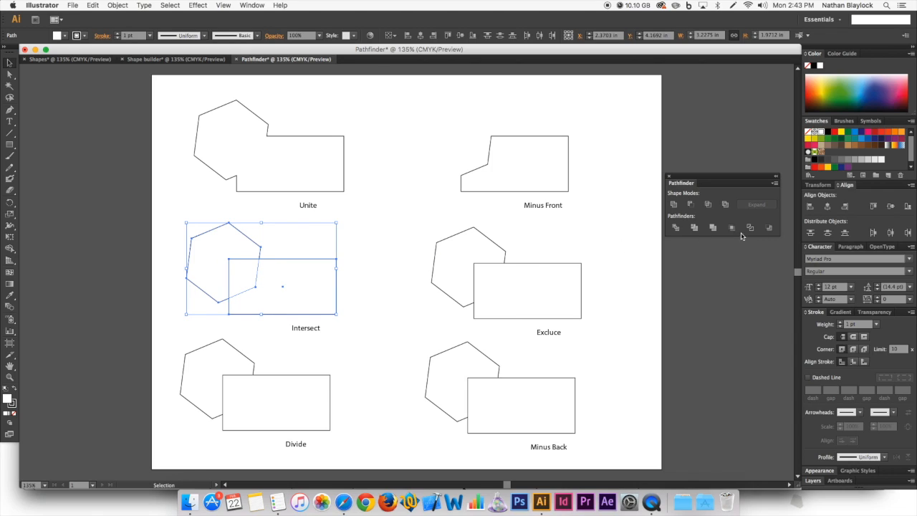
pyautogui.click(709, 205)
pyautogui.click(363, 241)
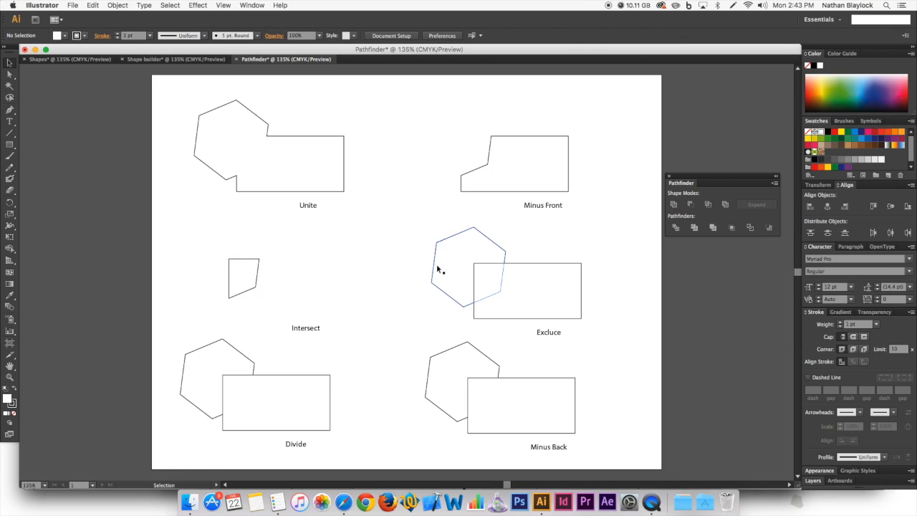
# Cut out the overlap of the hexagon and rectangle above the Excluce label with Pathfinder Exclude
pyautogui.moveTo(409, 256); pyautogui.dragTo(528, 291)
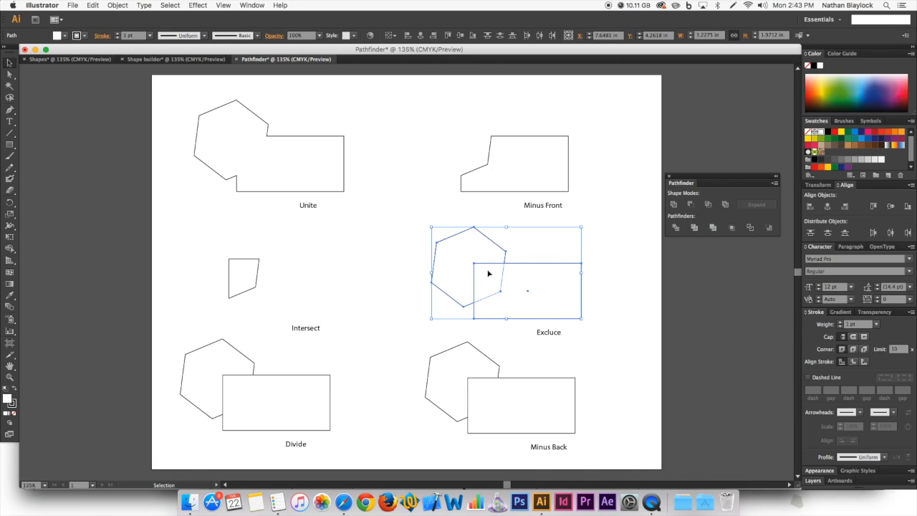
pyautogui.click(724, 206)
pyautogui.click(620, 244)
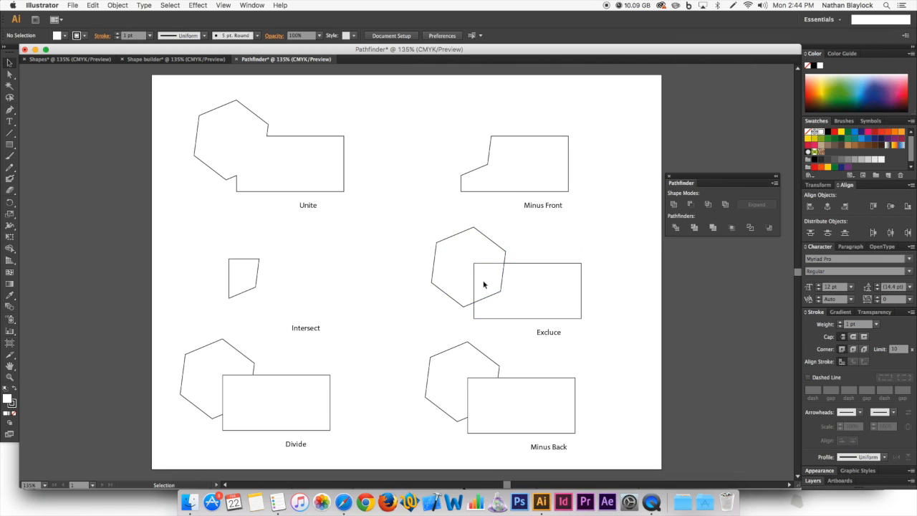
# Swap the fill and stroke of the shape group above the Excluce label so it is filled black
pyautogui.click(467, 256)
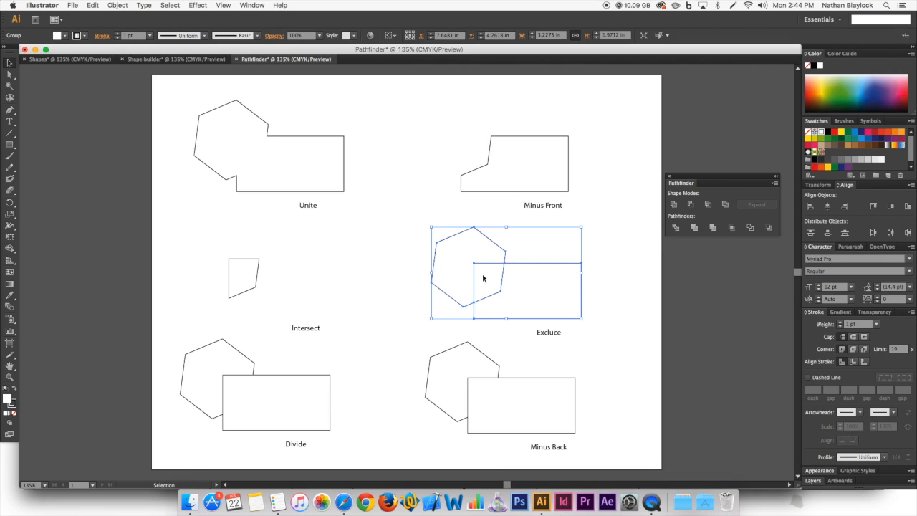
pyautogui.click(488, 281)
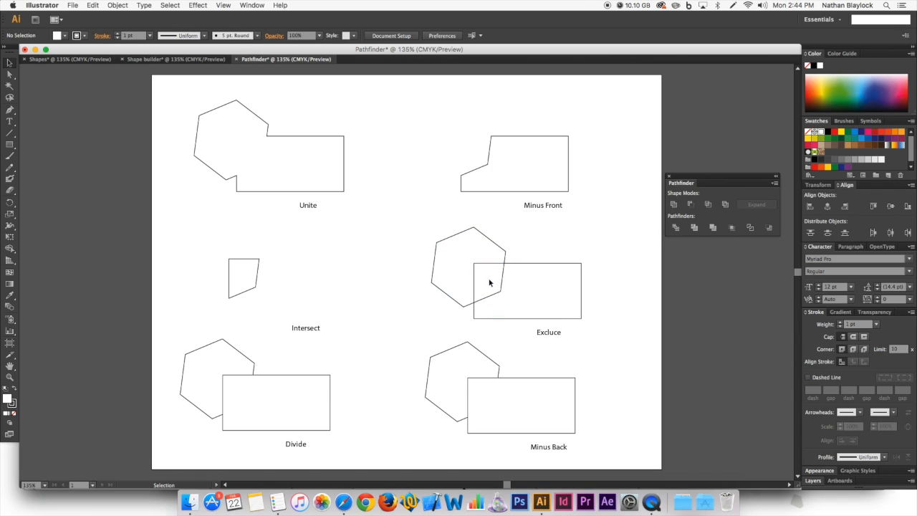
pyautogui.moveTo(529, 248); pyautogui.dragTo(467, 300)
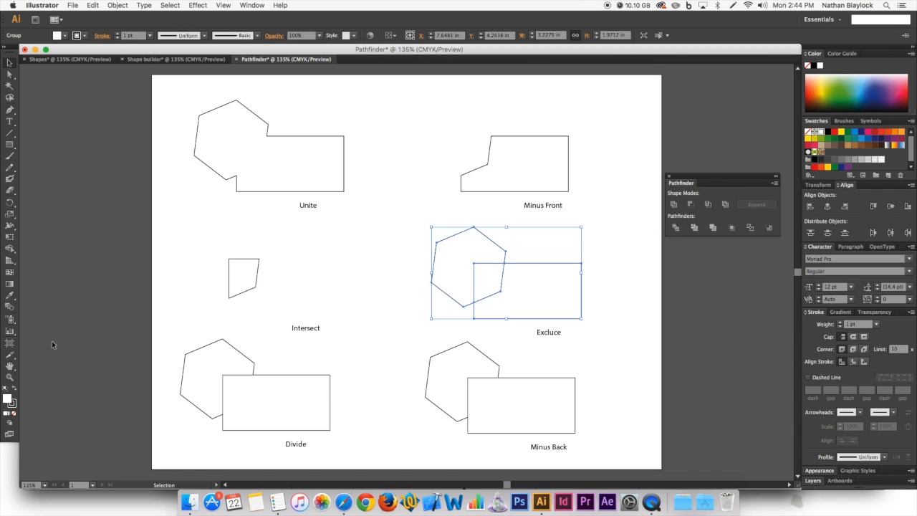
pyautogui.click(14, 388)
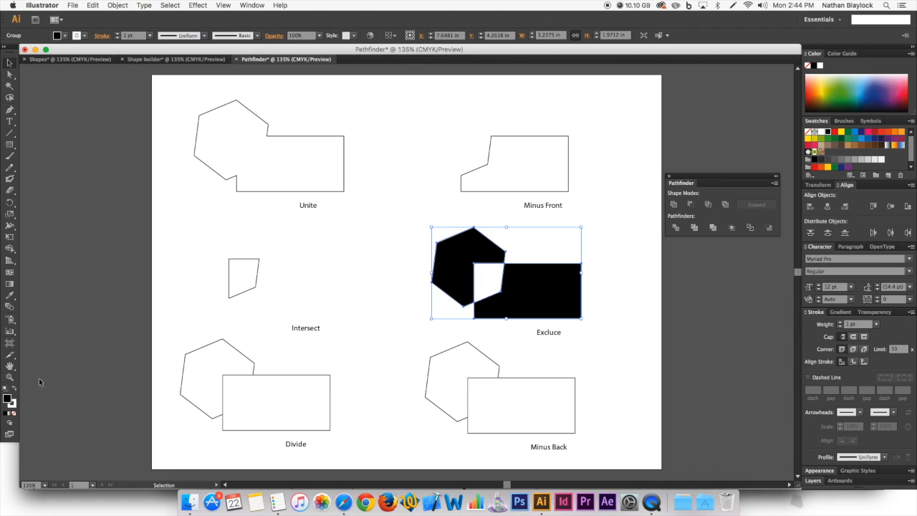
pyautogui.click(414, 238)
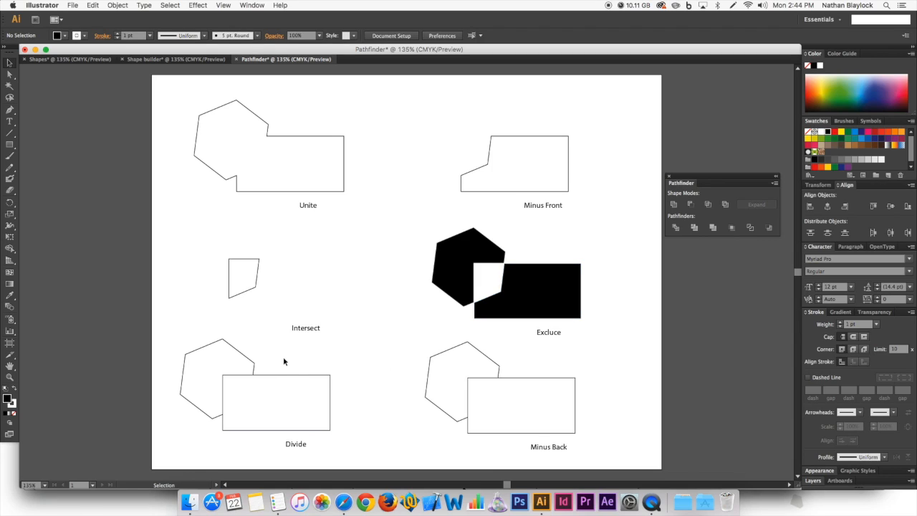
# Split the hexagon and rectangle above the Divide label into separate pieces with Pathfinder Divide
pyautogui.moveTo(283, 362); pyautogui.dragTo(232, 394)
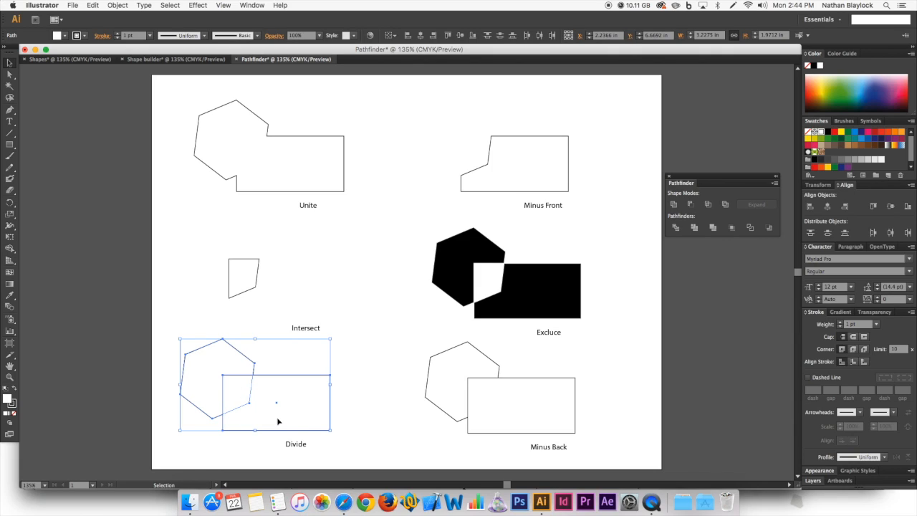
pyautogui.click(681, 230)
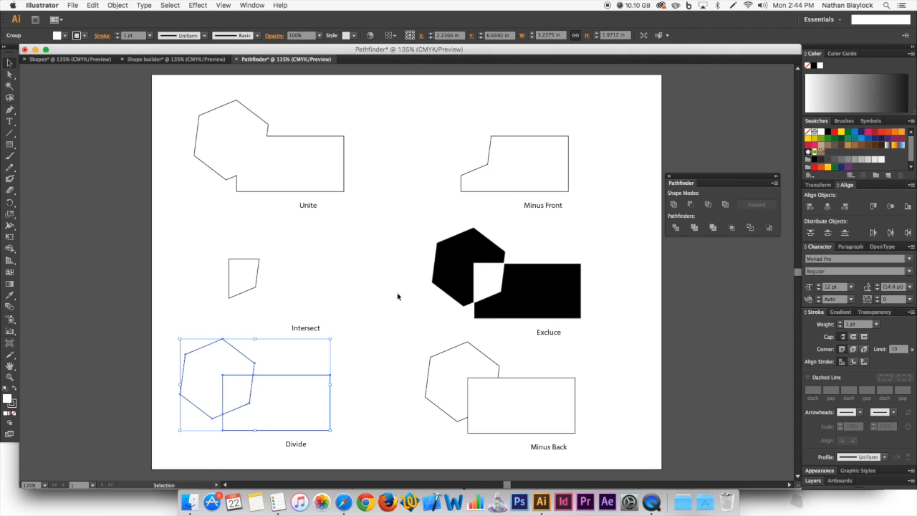
pyautogui.click(326, 290)
# Ungroup the divided shapes above the Divide label
pyautogui.click(239, 398)
pyautogui.rightClick(228, 371)
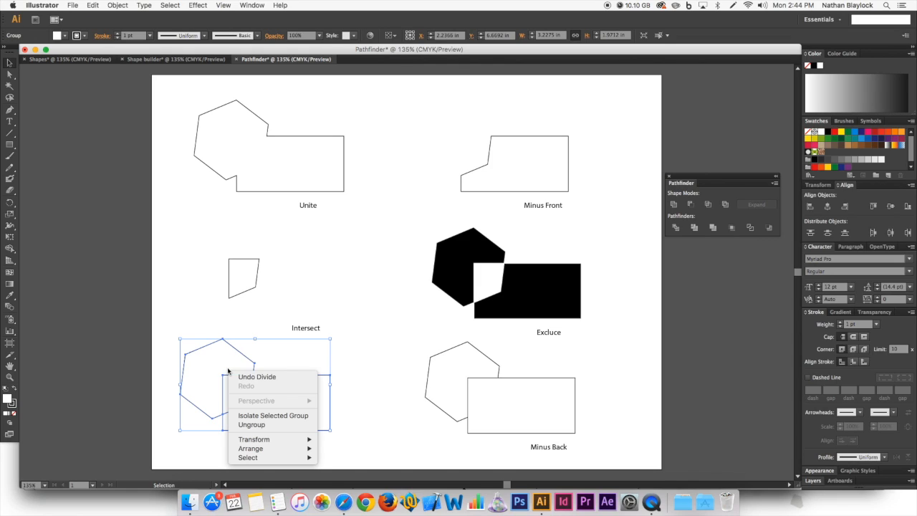
pyautogui.click(244, 424)
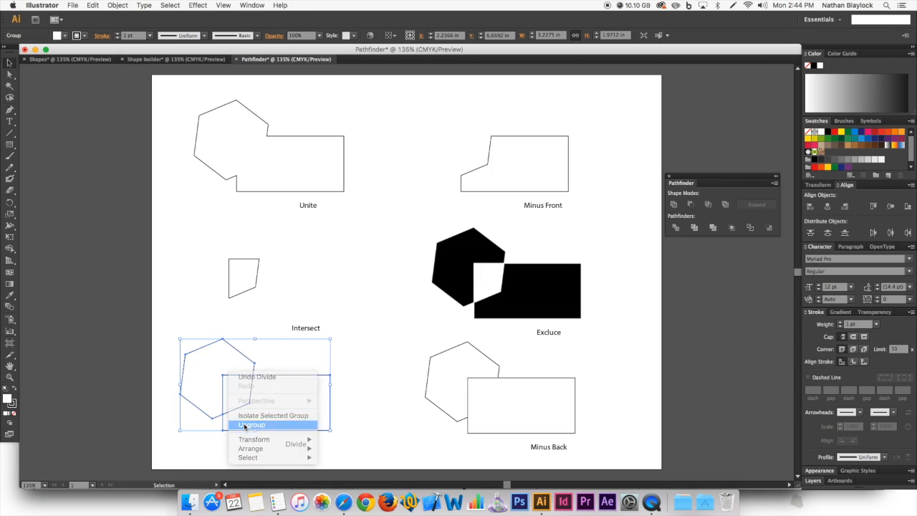
pyautogui.click(265, 344)
# Swap the fill and stroke of the divided hexagon piece and of the overlap piece, reverting each swap
pyautogui.click(237, 367)
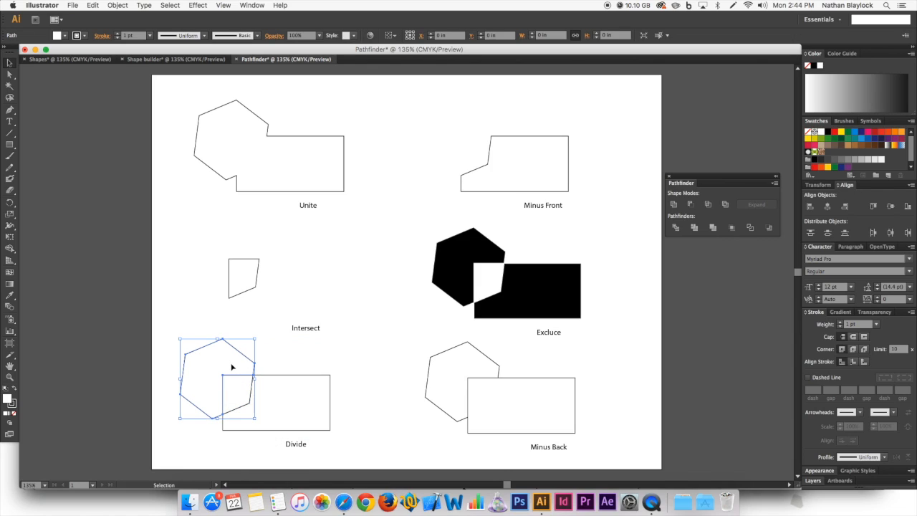
pyautogui.click(15, 389)
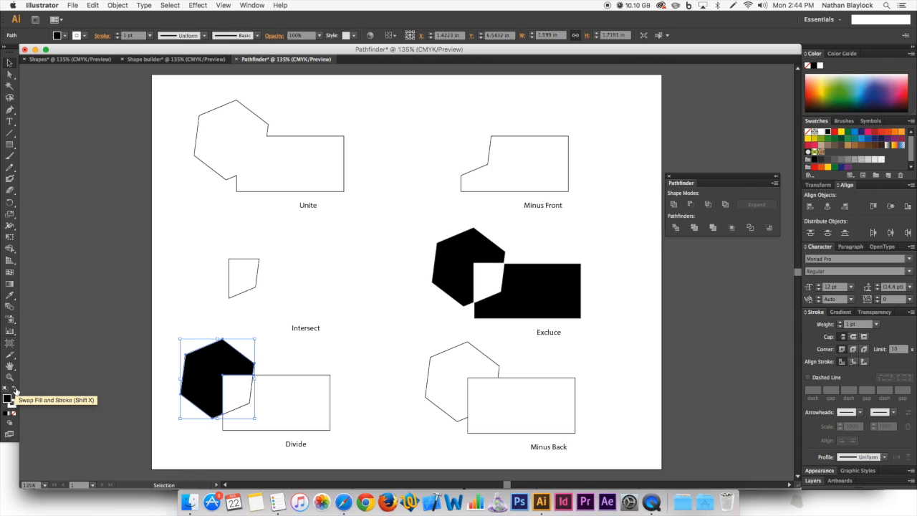
pyautogui.click(15, 390)
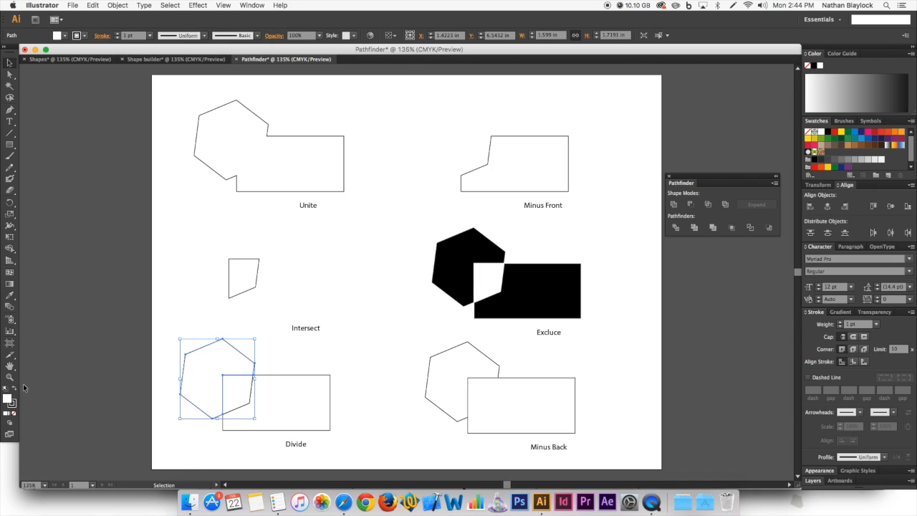
pyautogui.click(241, 388)
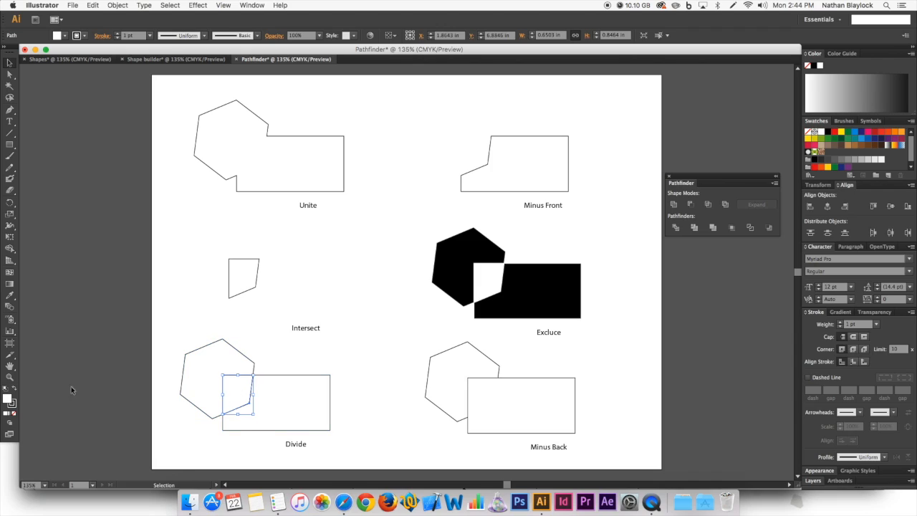
pyautogui.click(15, 389)
pyautogui.click(15, 388)
# Swap the fill and stroke of the rectangle piece above the Divide label so it is filled black
pyautogui.click(329, 397)
pyautogui.click(15, 388)
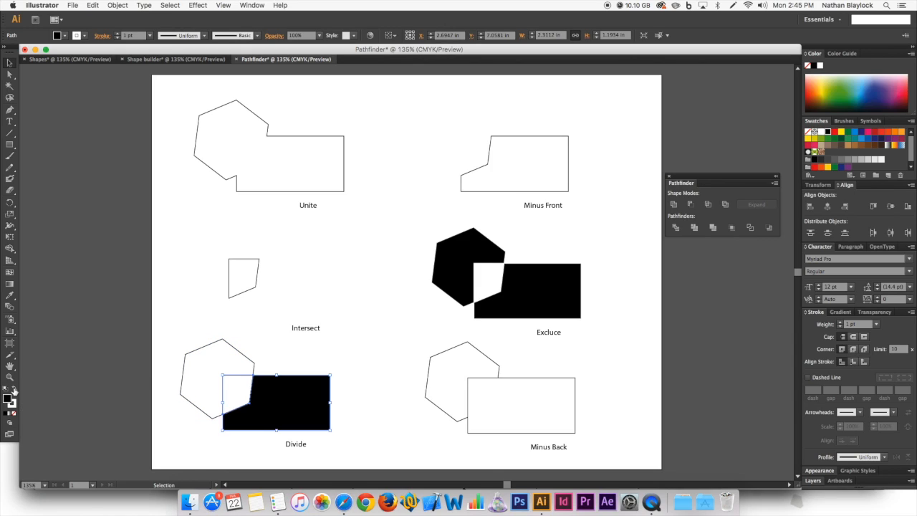
# Swap the fill and stroke of the rectangle piece above the Divide label back to a white fill and black stroke, and deselect it
pyautogui.click(15, 387)
pyautogui.click(304, 358)
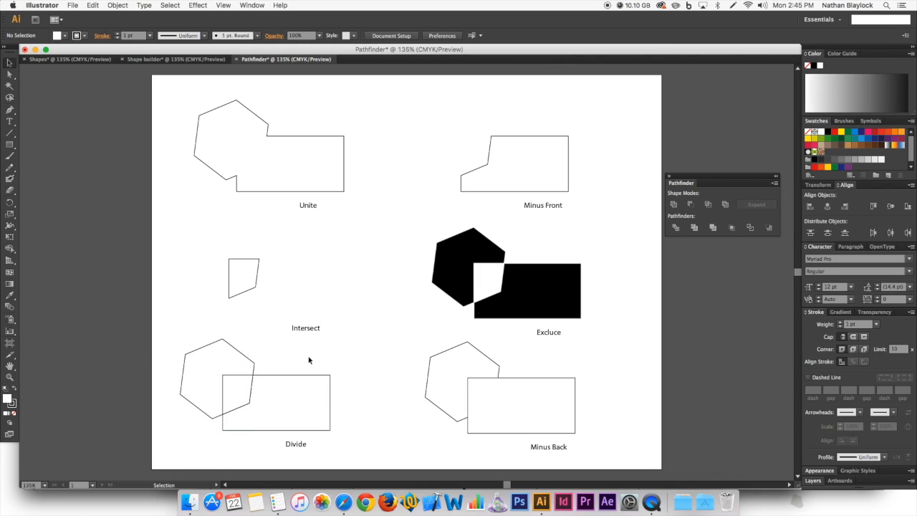
# Bring the hexagon above the Minus Back label to the front of the rectangle
pyautogui.moveTo(399, 382); pyautogui.dragTo(525, 413)
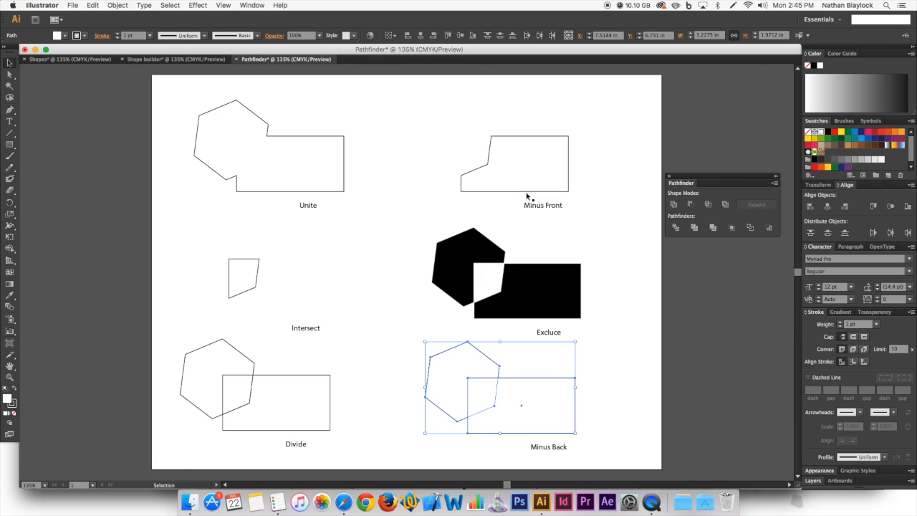
pyautogui.click(463, 365)
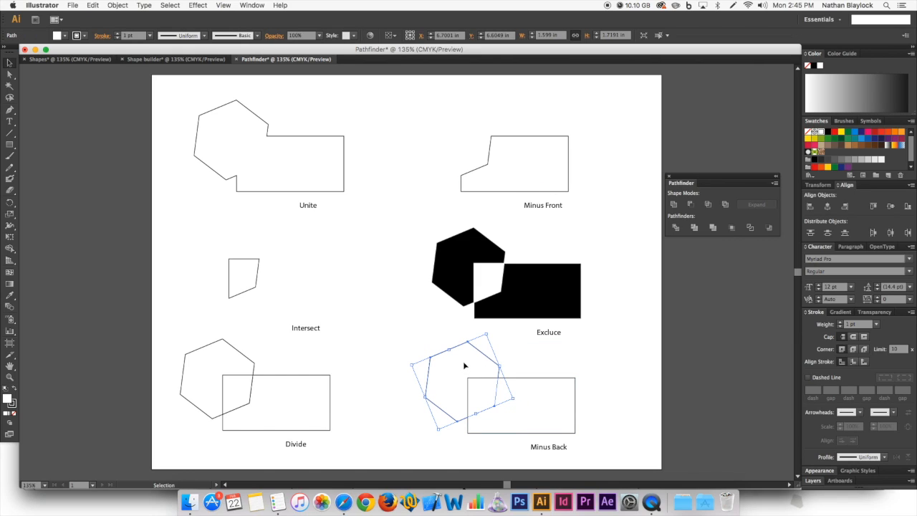
pyautogui.press('super+shift+bracketright')
# Subtract the rectangle from the hexagon above the Minus Back label with Pathfinder Minus Back, and deselect the result
pyautogui.moveTo(605, 366); pyautogui.dragTo(424, 421)
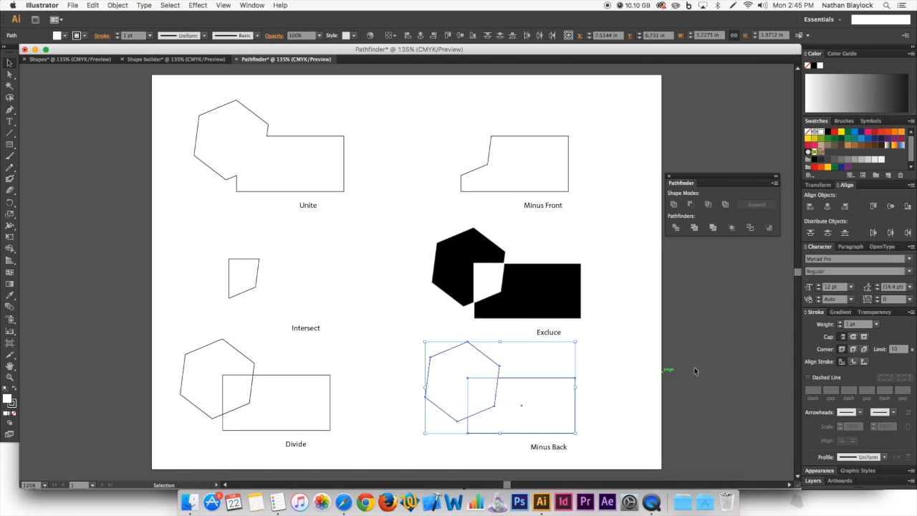
pyautogui.click(770, 229)
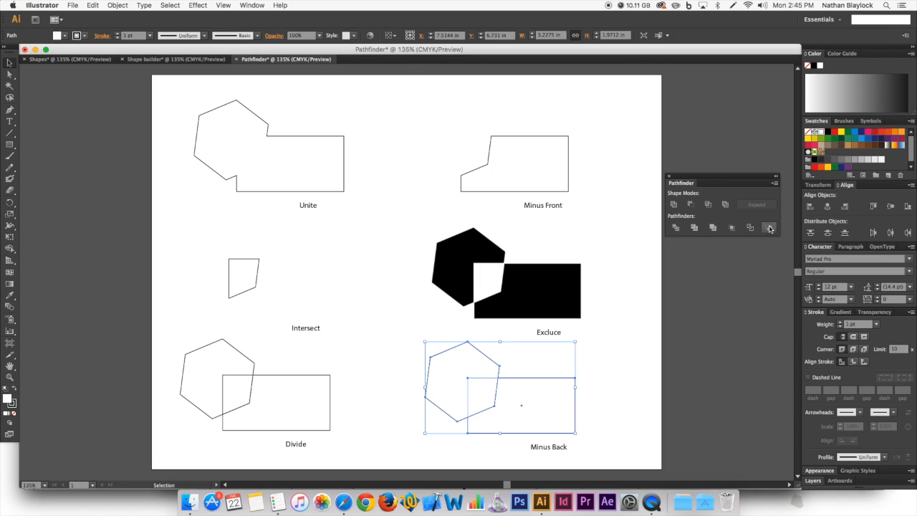
pyautogui.click(617, 323)
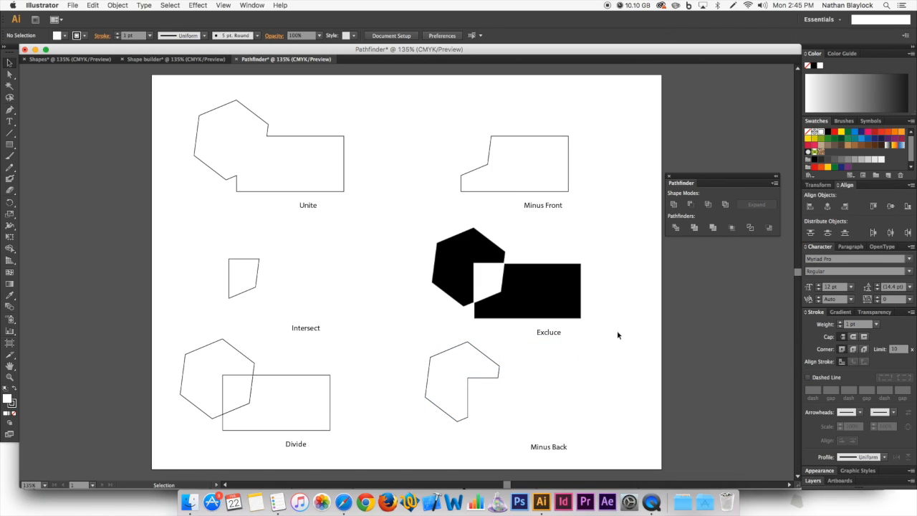